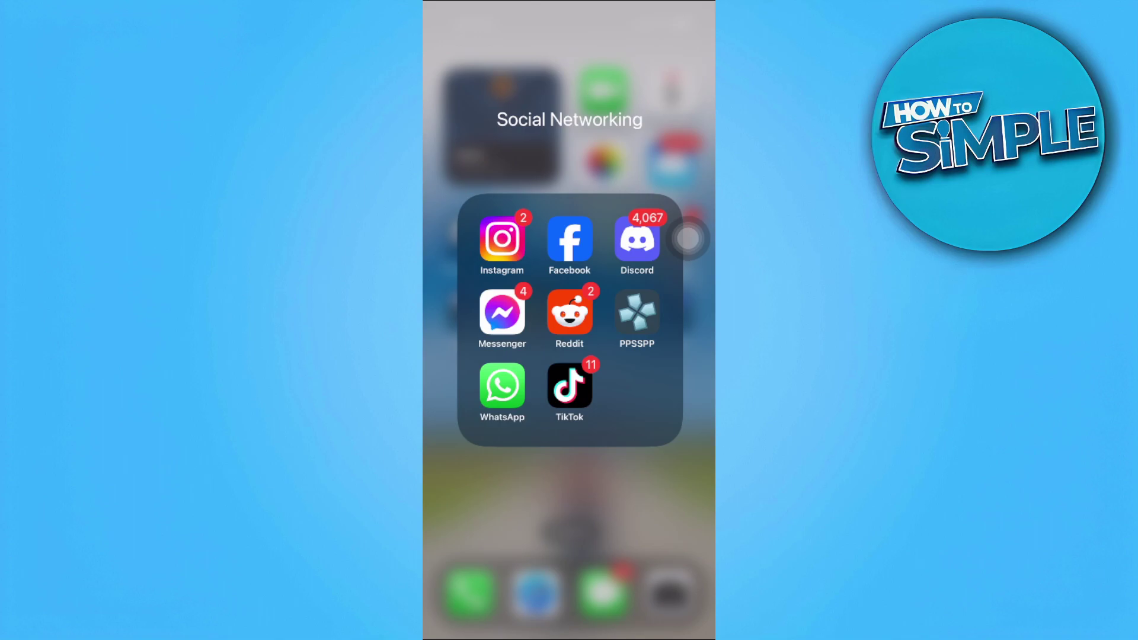
# Launch Facebook, go to Settings & privacy, and search the settings for 'Page access'
pyautogui.click(569, 238)
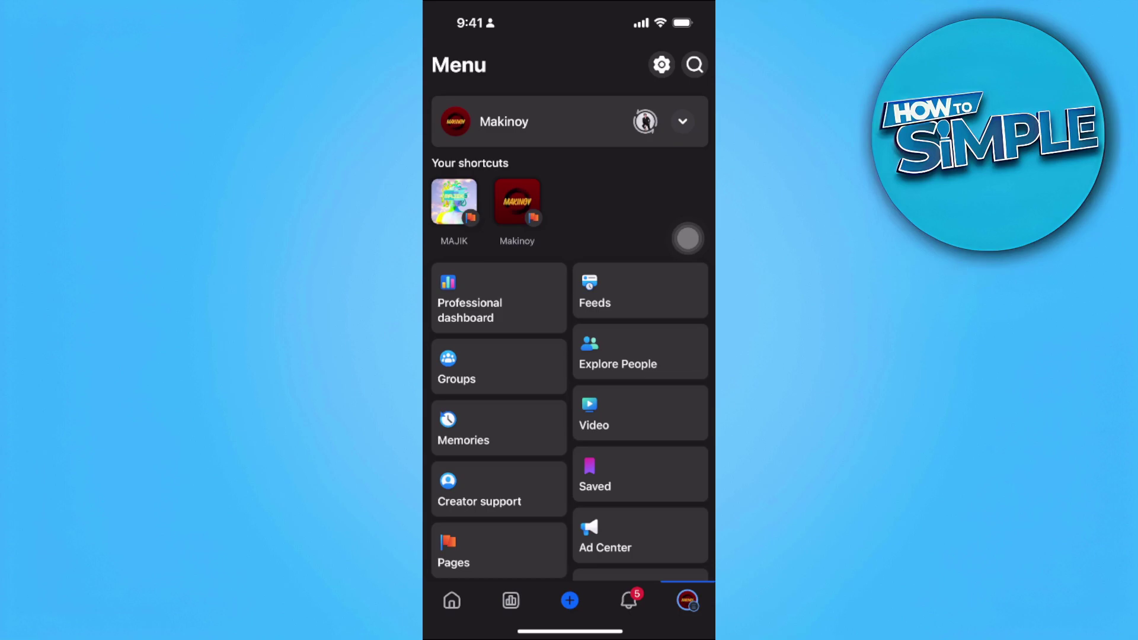
pyautogui.click(661, 65)
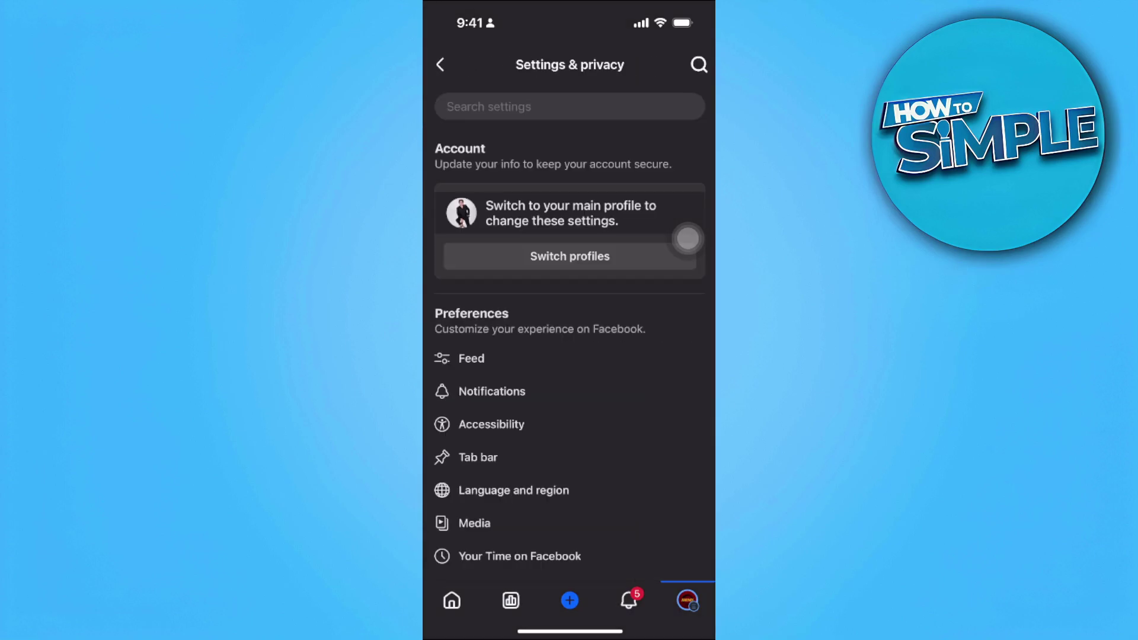
pyautogui.click(569, 107)
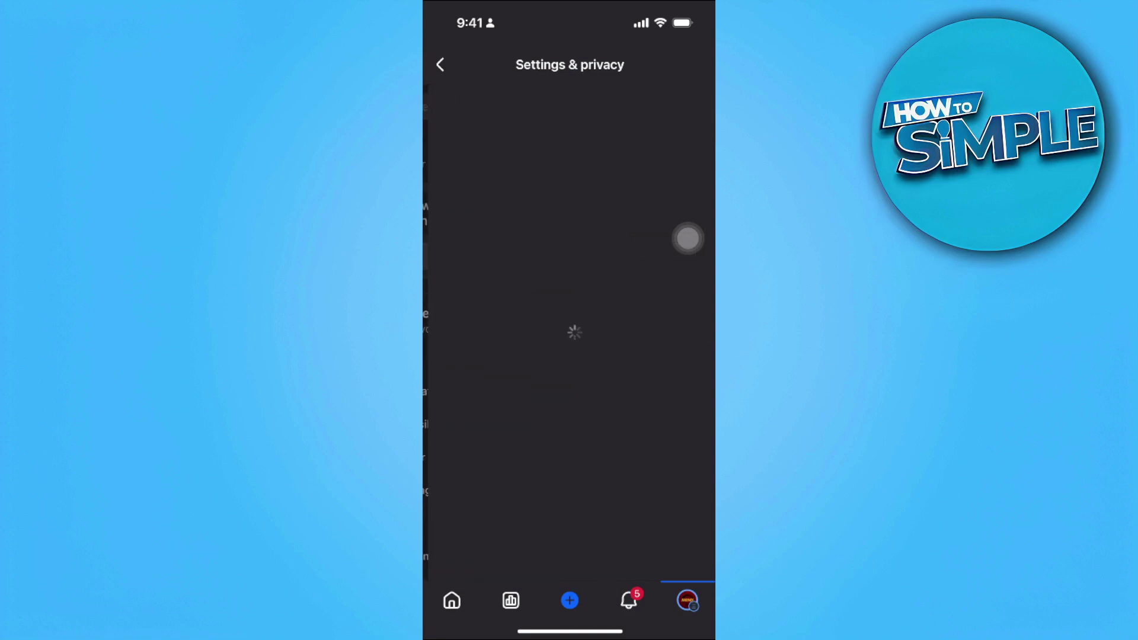
pyautogui.write('Page access')
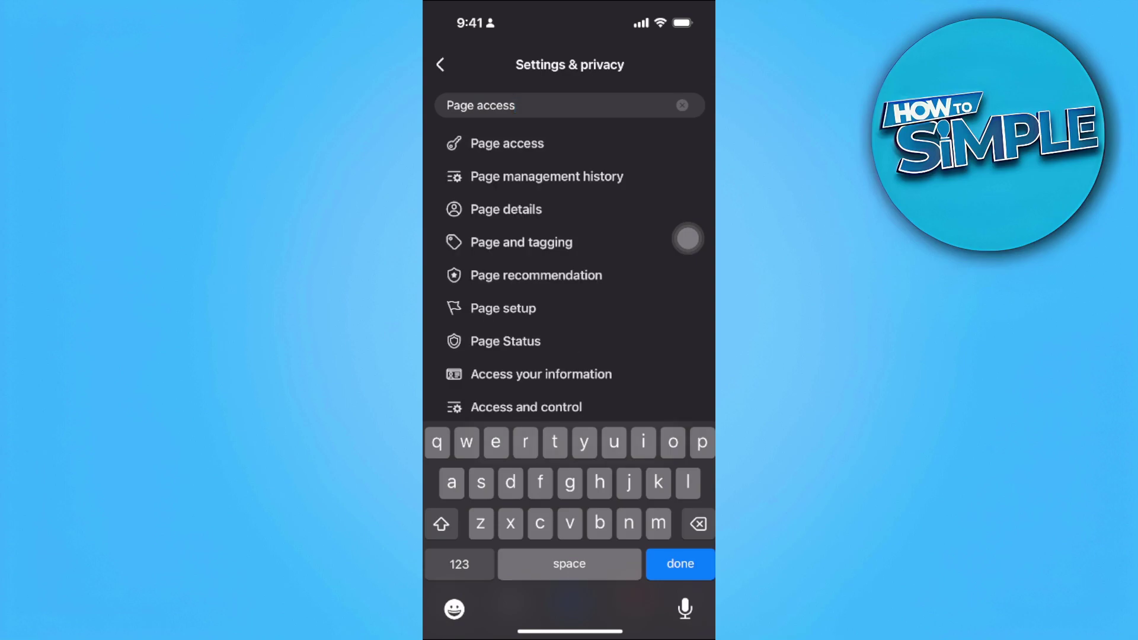
# Open the 'Page access' result to see who has Page access and their permissions
pyautogui.click(506, 144)
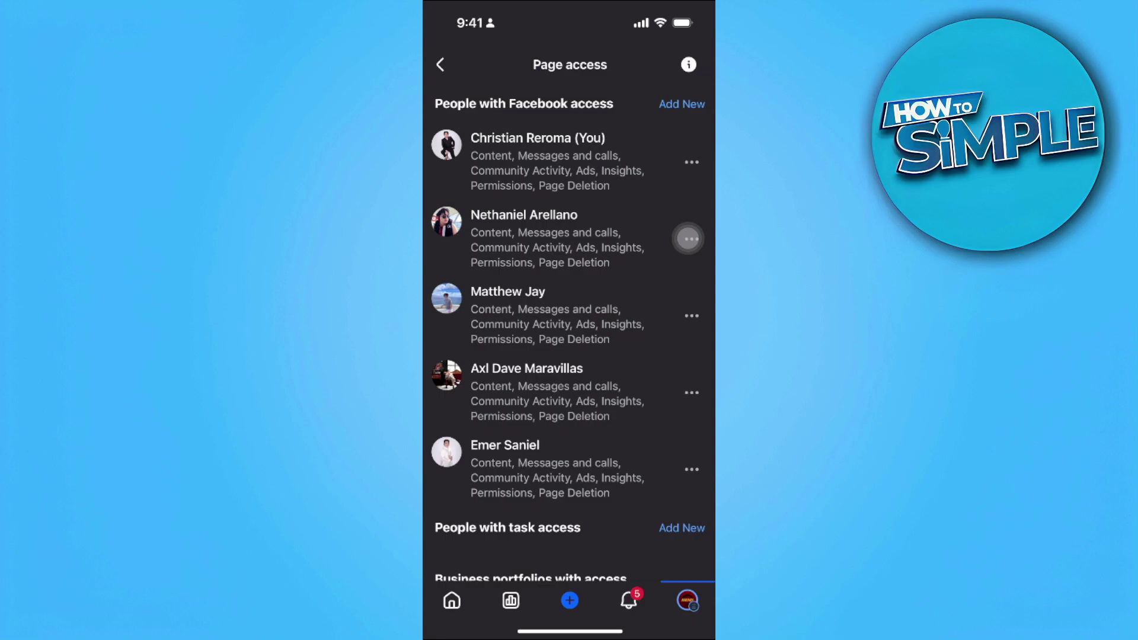
pyautogui.click(681, 103)
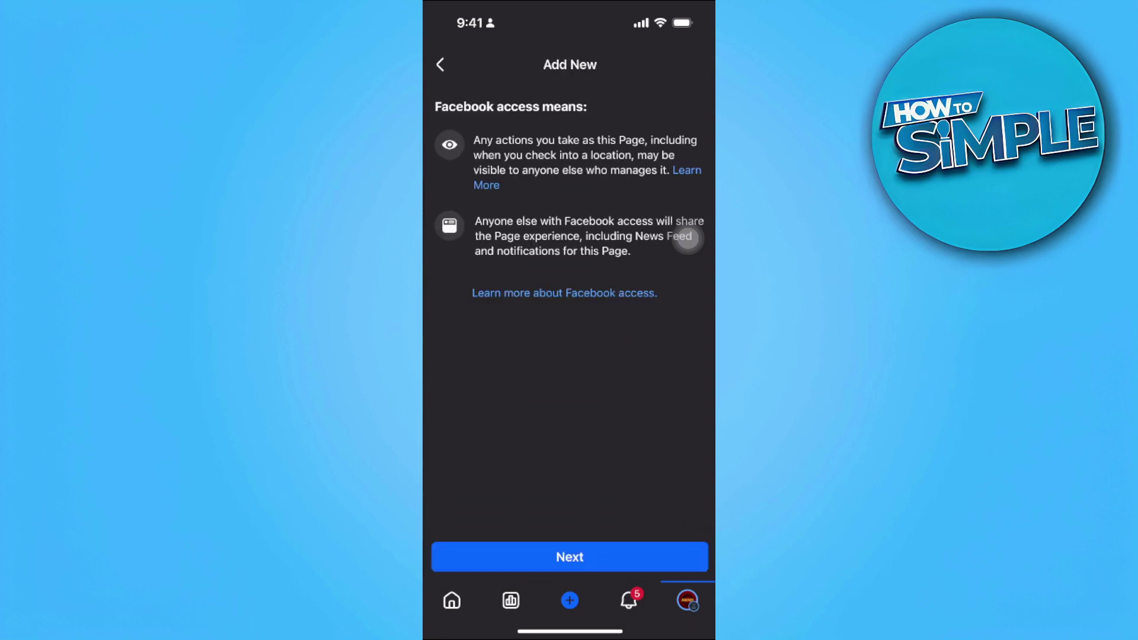
pyautogui.click(569, 556)
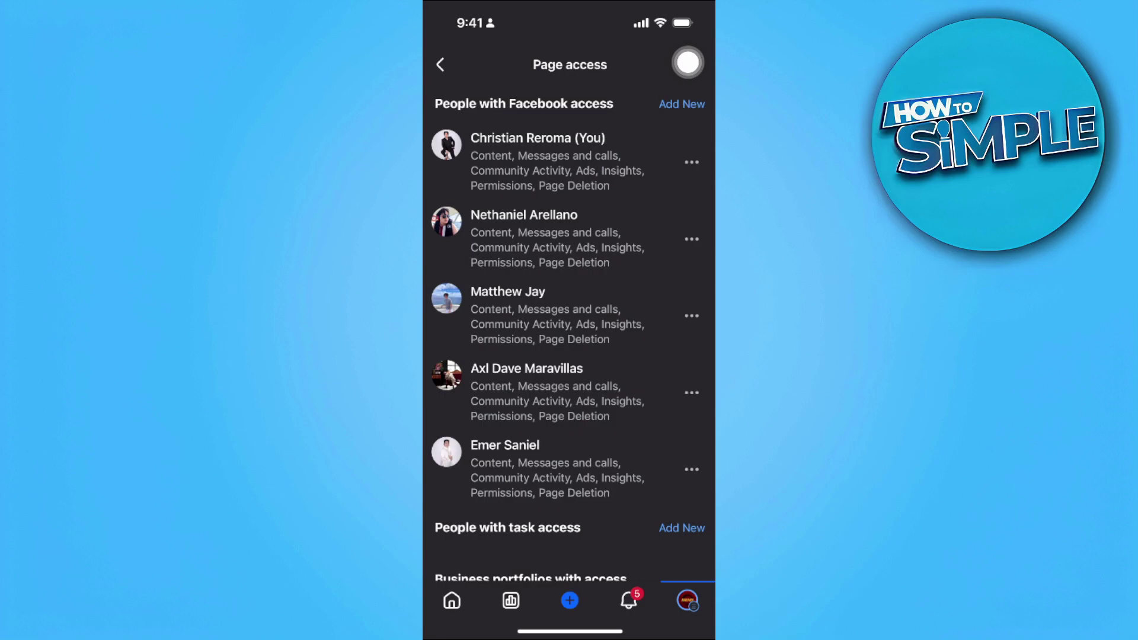
pyautogui.click(692, 238)
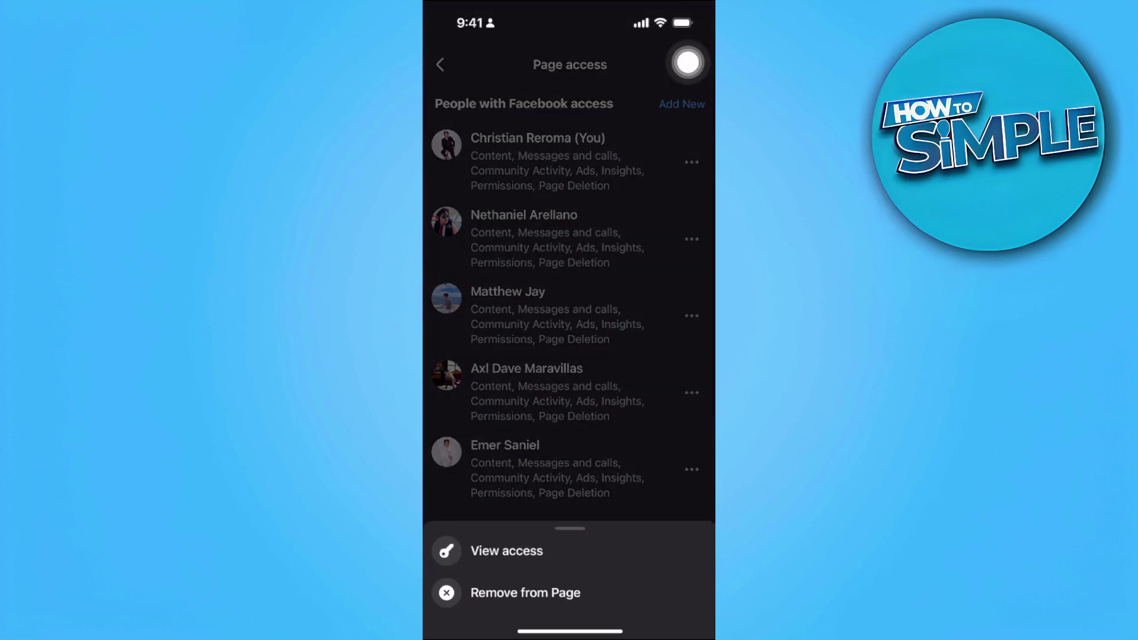
pyautogui.click(688, 63)
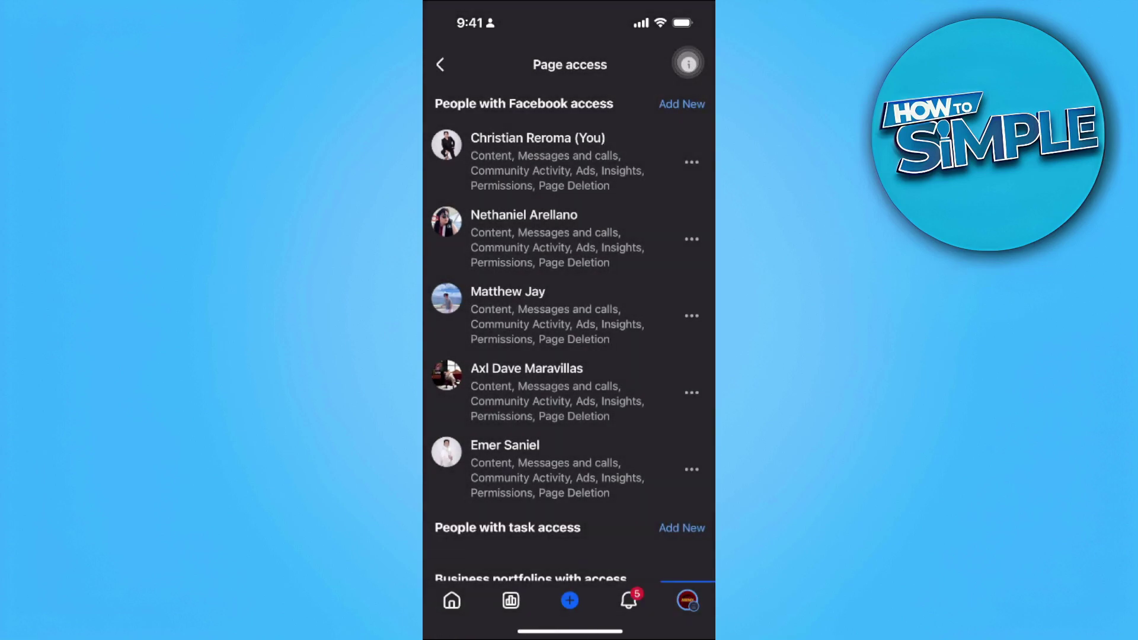